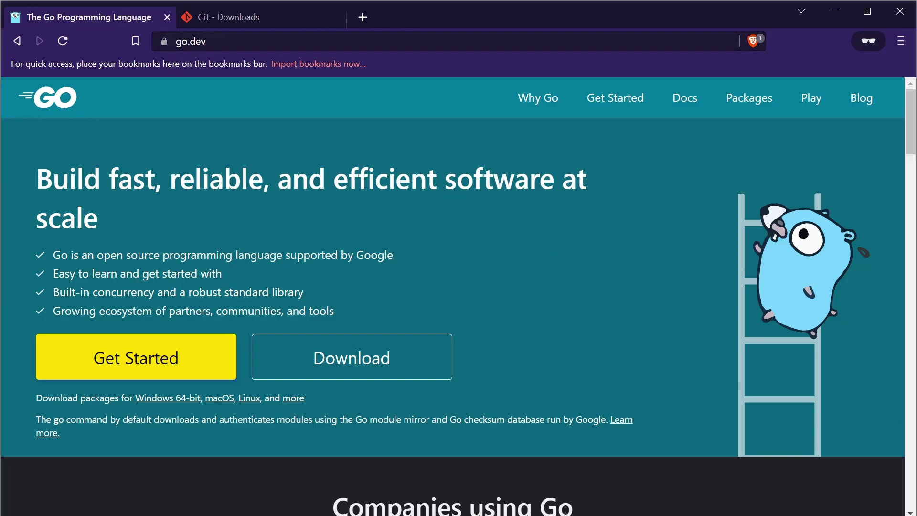
Go from the go.dev homepage to the downloads page and expand the Archived versions list
{"action": "left_click", "coordinate": [191, 41]}
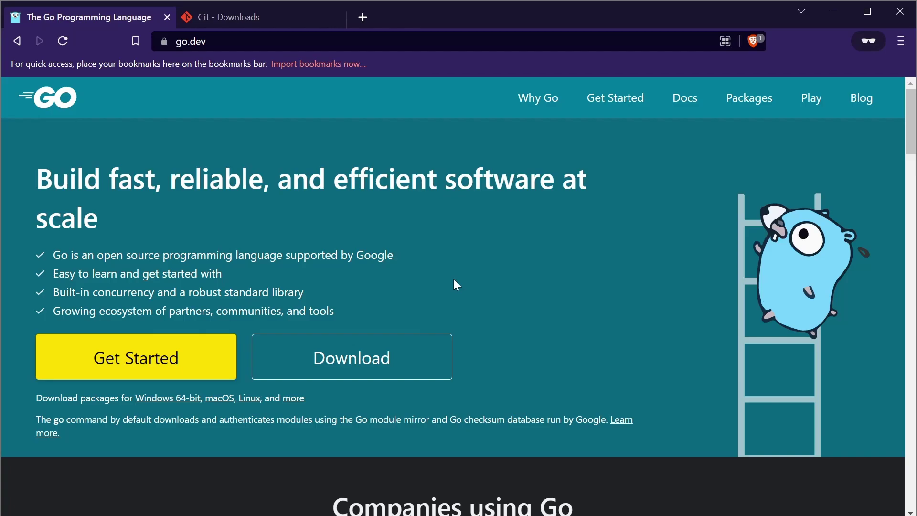
{"action": "left_click", "coordinate": [368, 360]}
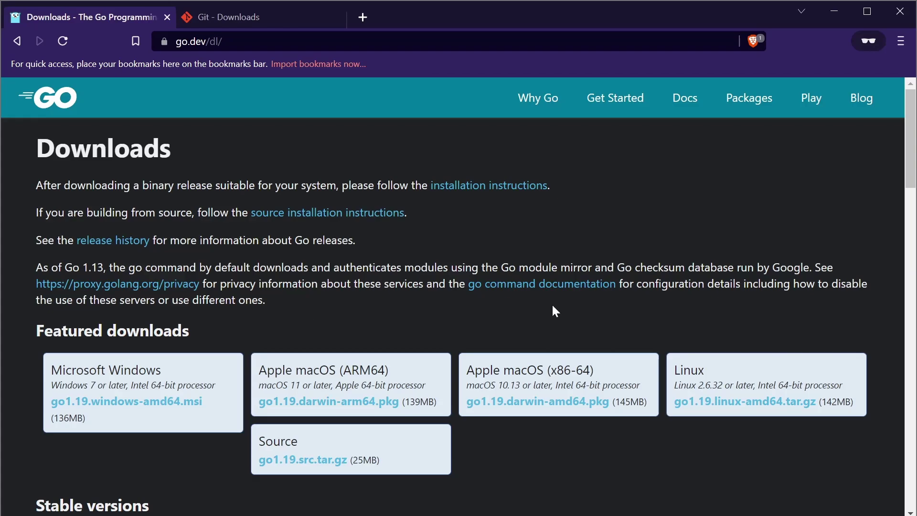
{"action": "scroll", "coordinate": [566, 337], "scroll_direction": "down", "scroll_amount": 3}
{"action": "scroll", "coordinate": [430, 315], "scroll_direction": "down", "scroll_amount": 2}
{"action": "scroll", "coordinate": [287, 294], "scroll_direction": "down", "scroll_amount": 4}
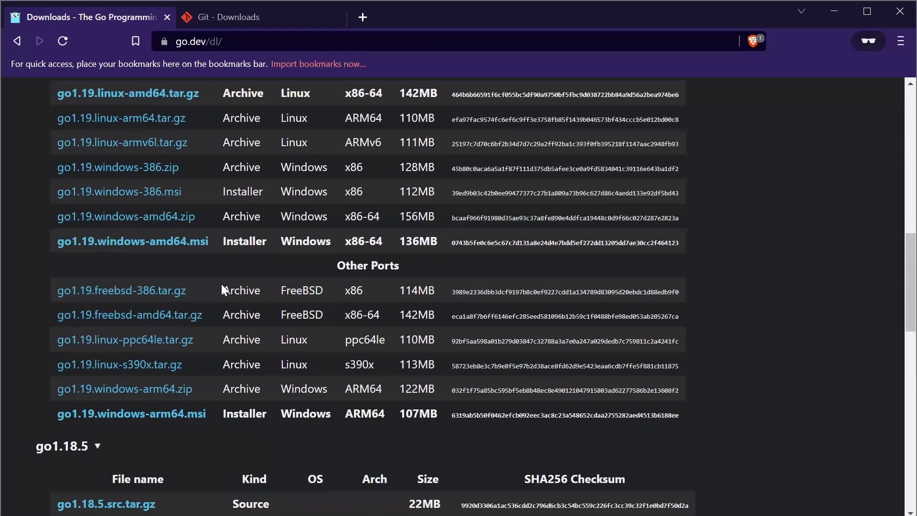
{"action": "scroll", "coordinate": [186, 280], "scroll_direction": "down", "scroll_amount": 3}
{"action": "scroll", "coordinate": [108, 258], "scroll_direction": "down", "scroll_amount": 4}
{"action": "scroll", "coordinate": [57, 241], "scroll_direction": "down", "scroll_amount": 2}
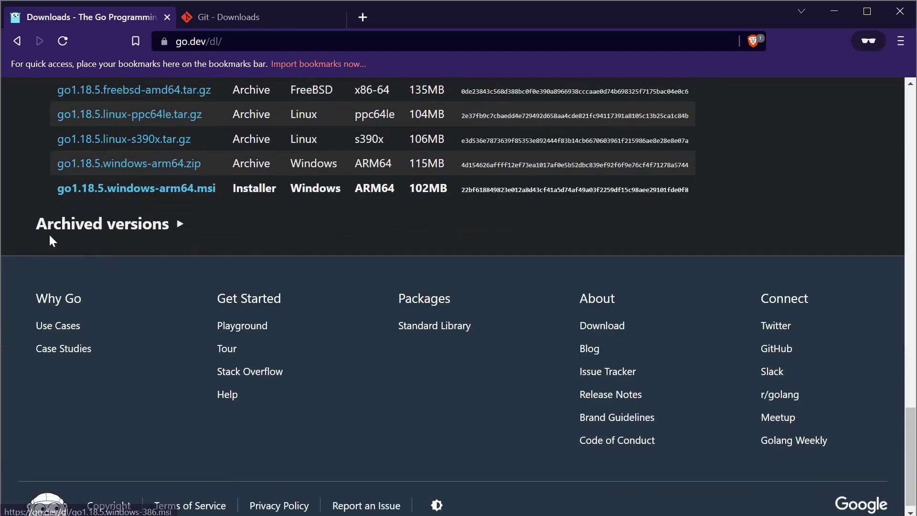
{"action": "left_click", "coordinate": [146, 232]}
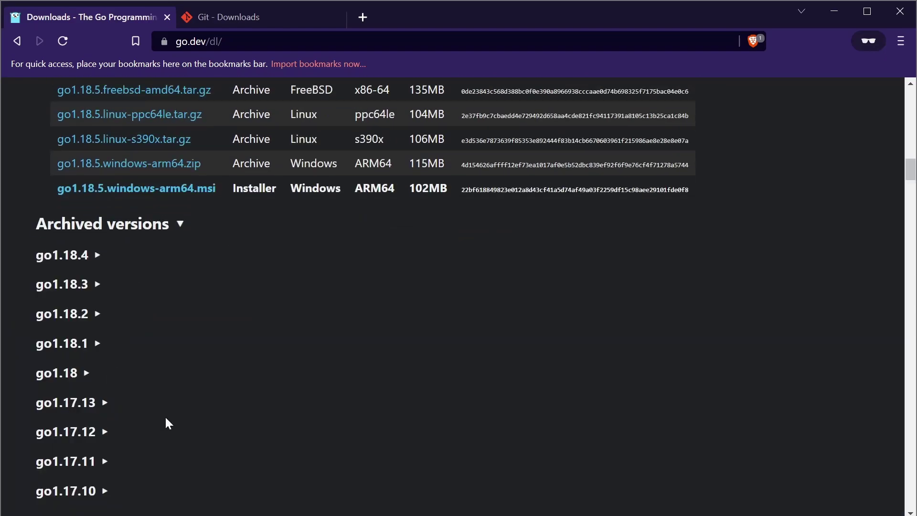
{"action": "scroll", "coordinate": [172, 416], "scroll_direction": "up", "scroll_amount": 4}
{"action": "scroll", "coordinate": [188, 415], "scroll_direction": "up", "scroll_amount": 6}
{"action": "scroll", "coordinate": [206, 399], "scroll_direction": "up", "scroll_amount": 6}
{"action": "scroll", "coordinate": [216, 394], "scroll_direction": "up", "scroll_amount": 4}
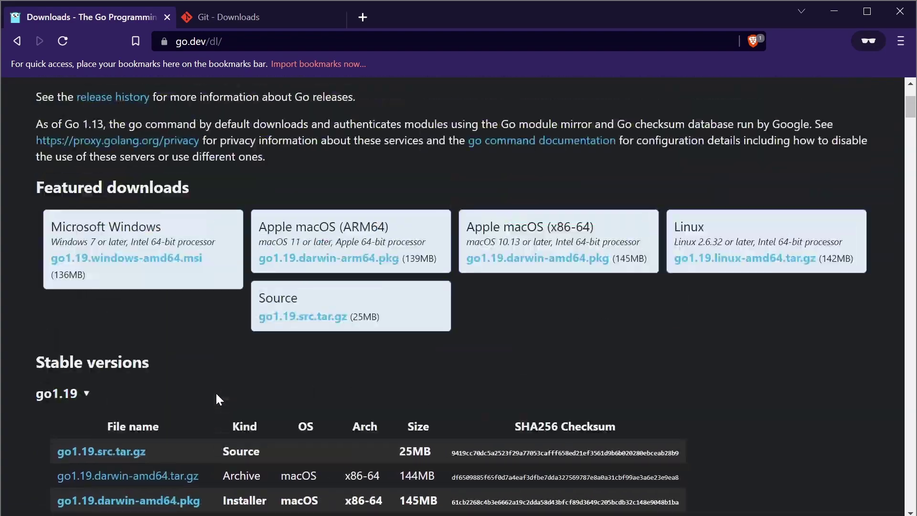
{"action": "scroll", "coordinate": [216, 392], "scroll_direction": "up", "scroll_amount": 1}
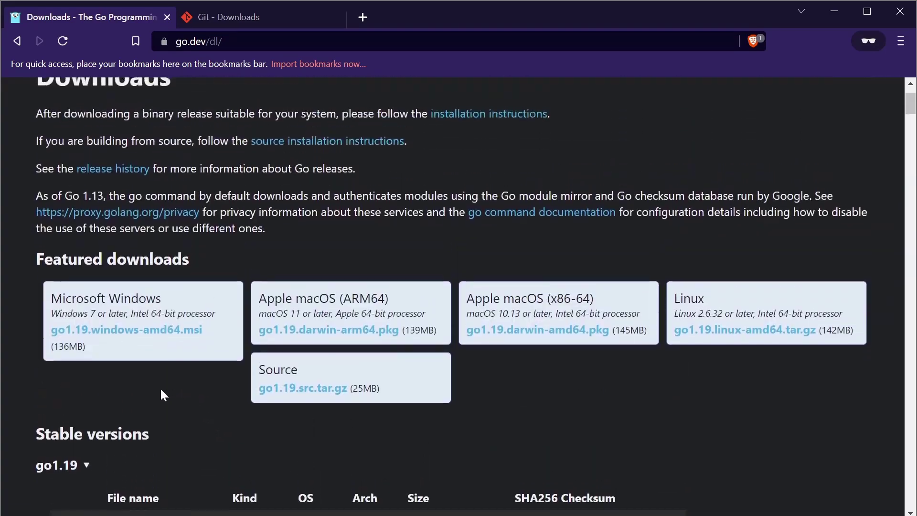
Download go1.19.windows-amd64.msi and install it to C:\Program Files\Go, accepting the license and defaults
{"action": "left_click", "coordinate": [125, 331]}
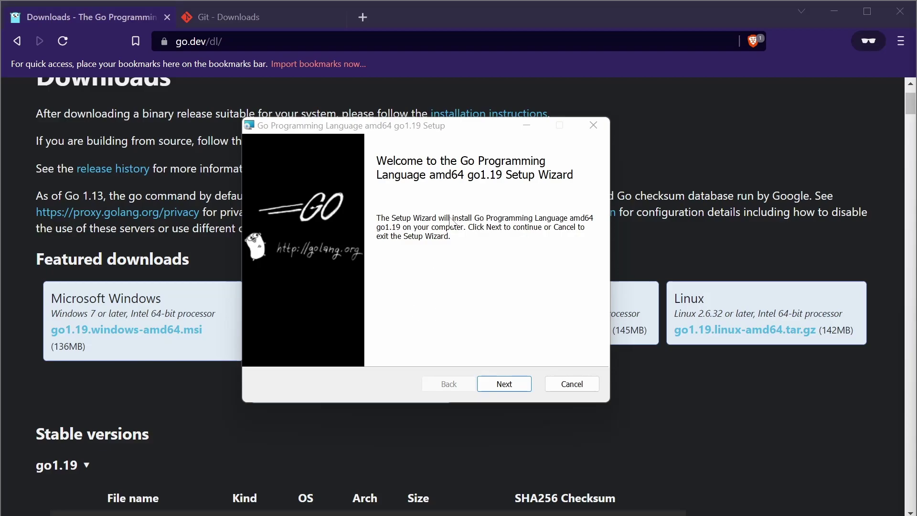
{"action": "left_click", "coordinate": [505, 384]}
{"action": "left_click", "coordinate": [322, 350]}
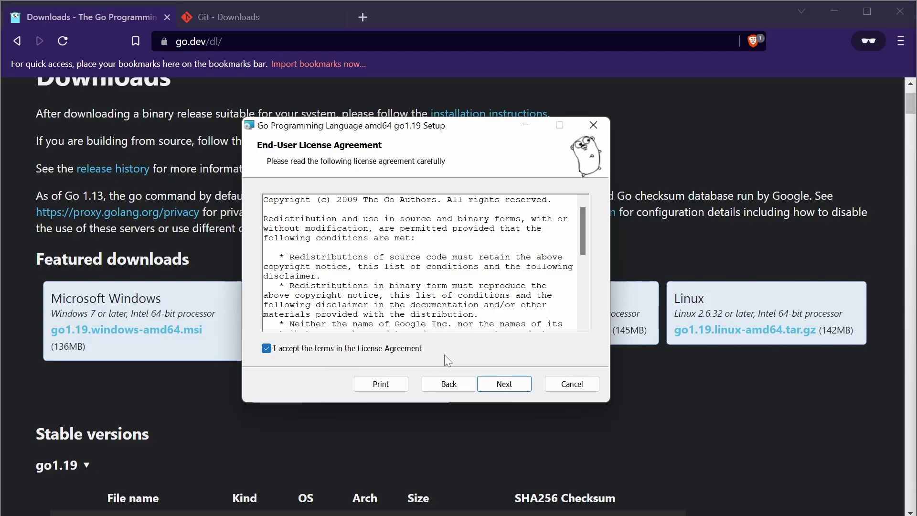
{"action": "left_click", "coordinate": [505, 384]}
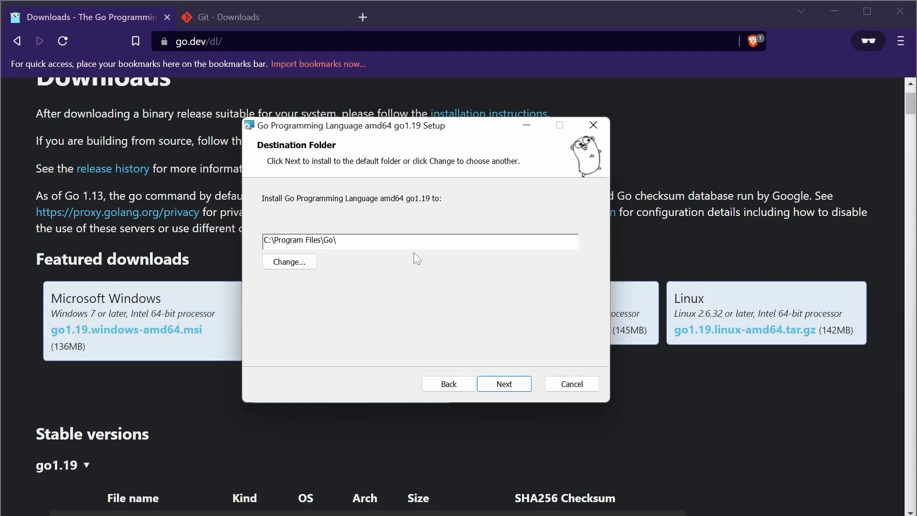
{"action": "key", "text": "Return"}
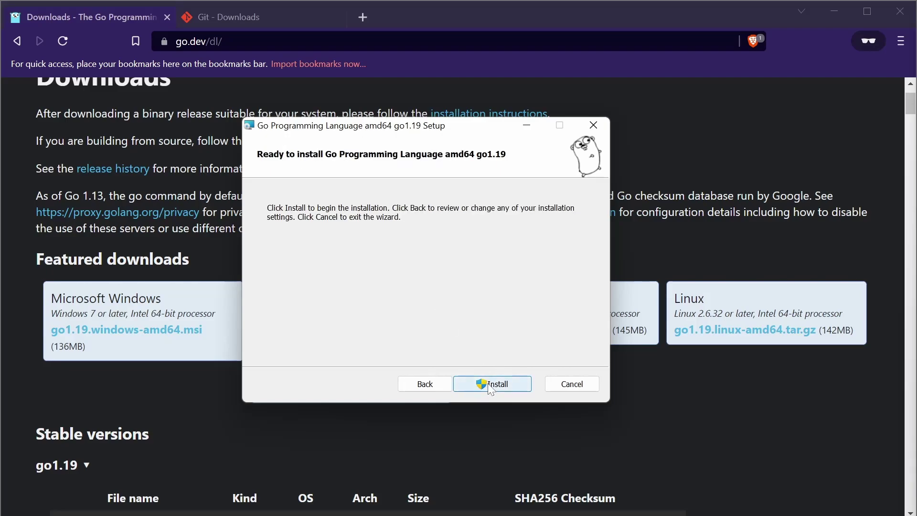
{"action": "left_click", "coordinate": [490, 386]}
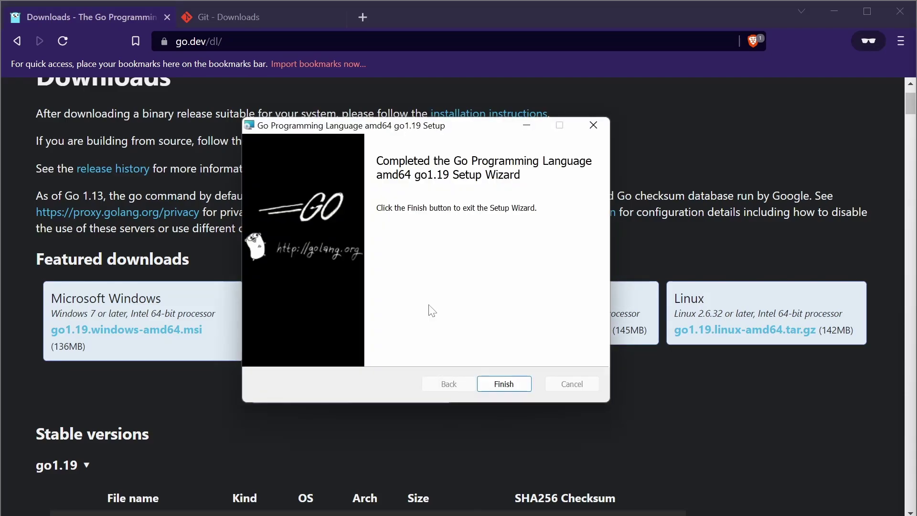
{"action": "left_click", "coordinate": [497, 385]}
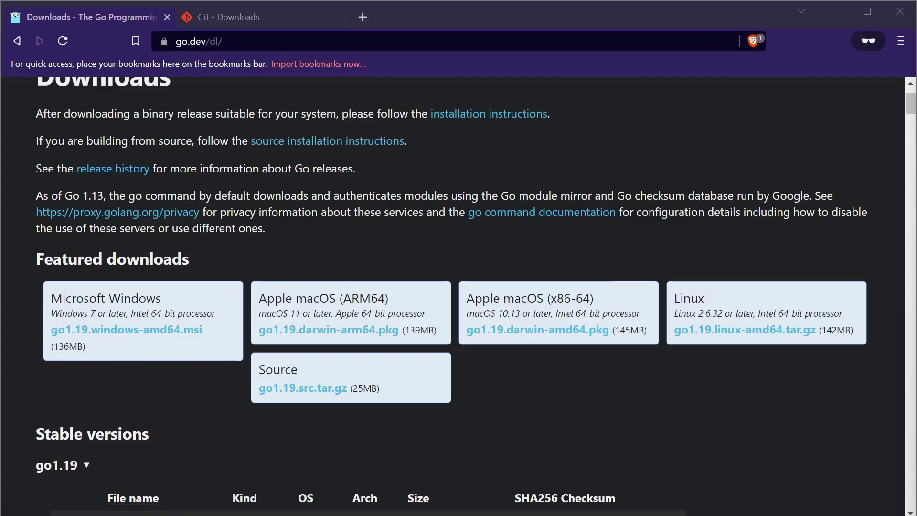
Switch to the 'Git - Downloads' tab on git-scm.com and select its address bar
{"action": "left_click", "coordinate": [259, 18]}
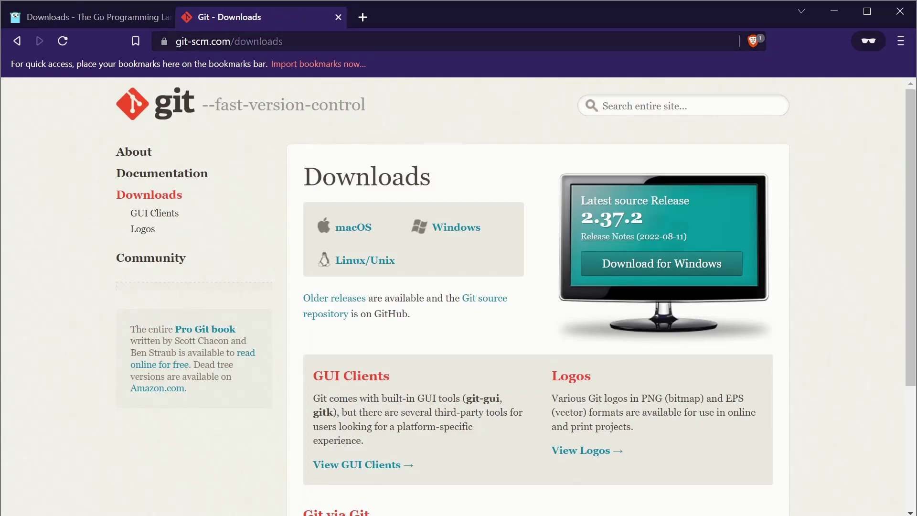
{"action": "left_click", "coordinate": [430, 42]}
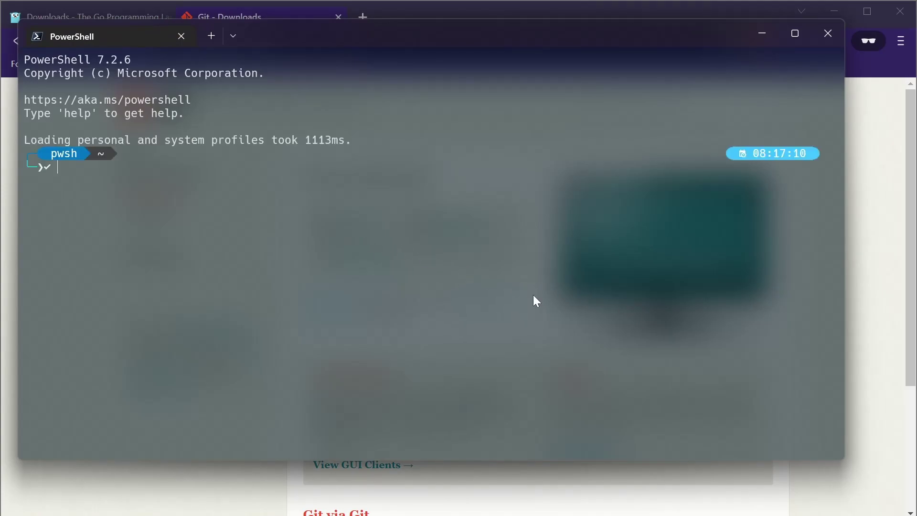
{"action": "type", "text": "go"}
{"action": "type", "text": " version"}
Run go version in PowerShell, which reports go1.19 windows/amd64
{"action": "key", "text": "Return"}
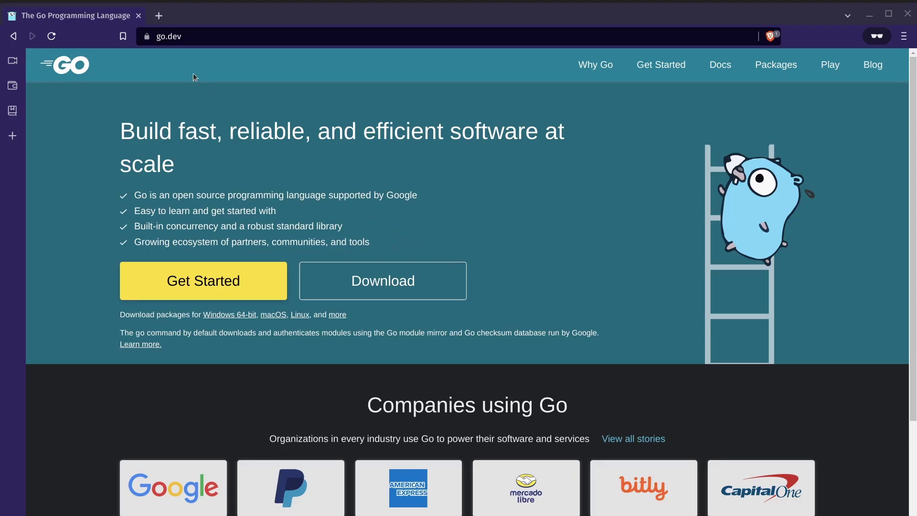
Open the go.dev downloads page and save the go1.19.linux-amd64.tar.gz archive
{"action": "left_click", "coordinate": [200, 36]}
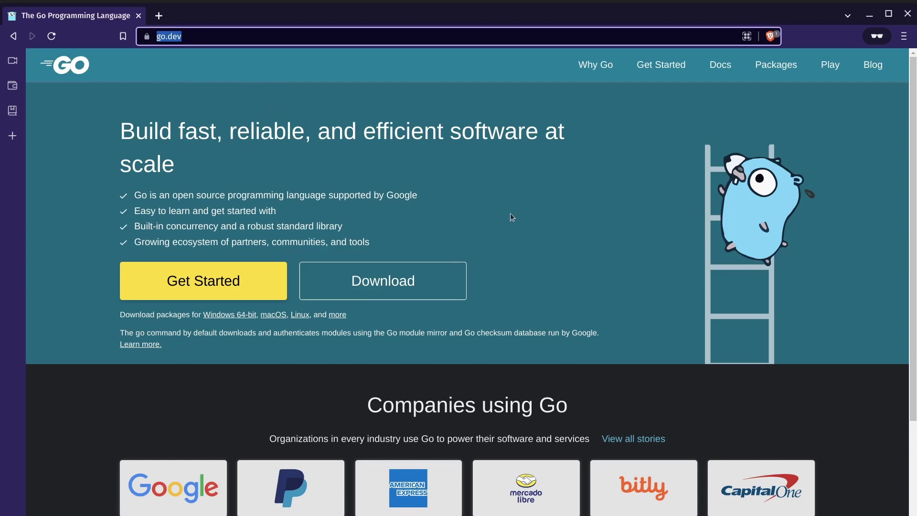
{"action": "left_click", "coordinate": [541, 224]}
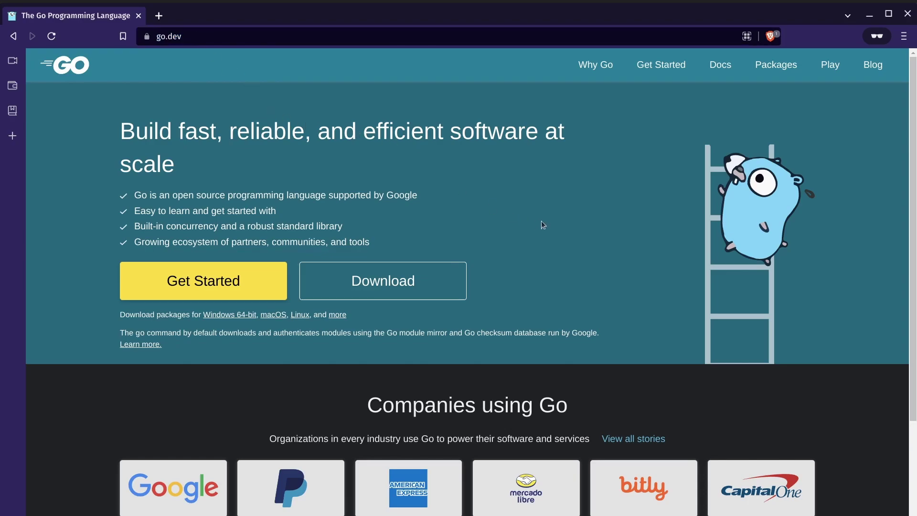
{"action": "left_click", "coordinate": [373, 284]}
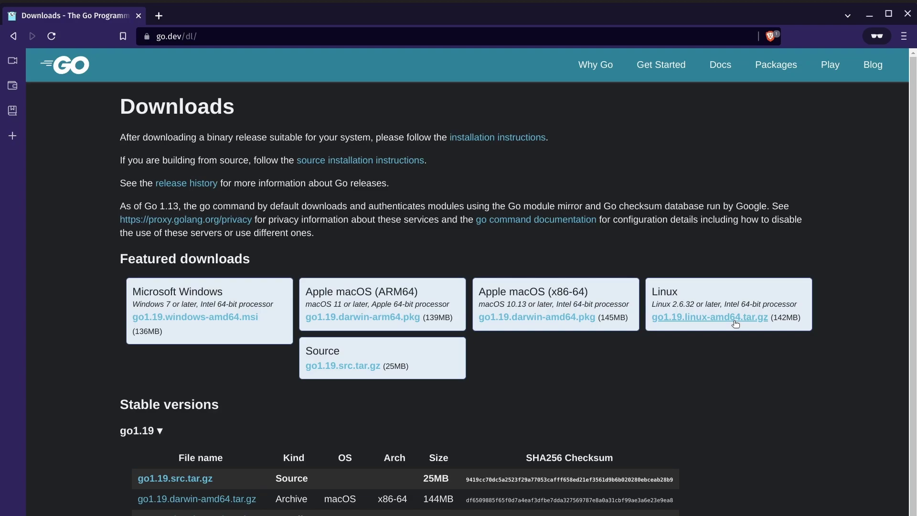
{"action": "left_click", "coordinate": [736, 323]}
{"action": "left_click", "coordinate": [534, 271]}
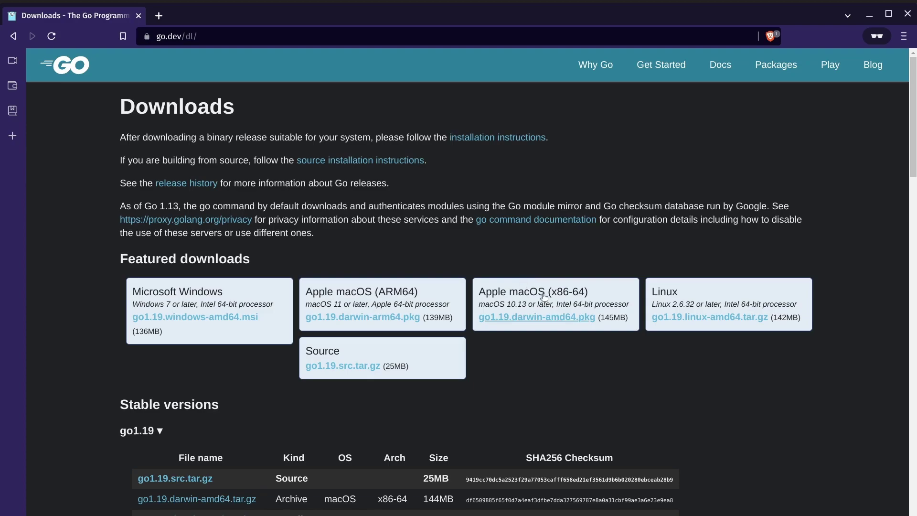
{"action": "key", "text": "ctrl+alt+t"}
{"action": "type", "text": "cd Downloads/"}
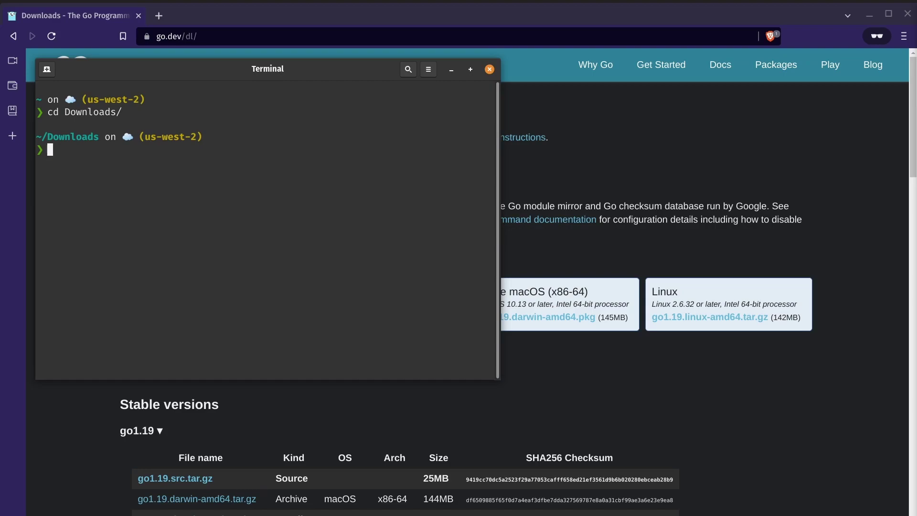
{"action": "type", "text": "sudo rm -rf /usr/local/go"}
Delete the old /usr/local/go with sudo and extract go1.19.linux-amd64.tar.gz into /usr/local
{"action": "key", "text": "Return"}
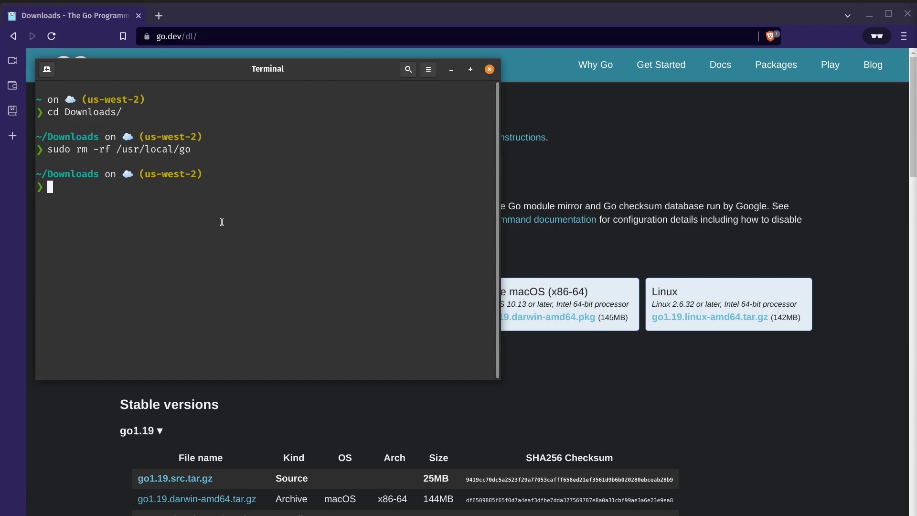
{"action": "type", "text": "sudo "}
{"action": "type", "text": "tar -C /usr/local -xzf go1.19.linux-amd64.tar.gz"}
{"action": "key", "text": "Return"}
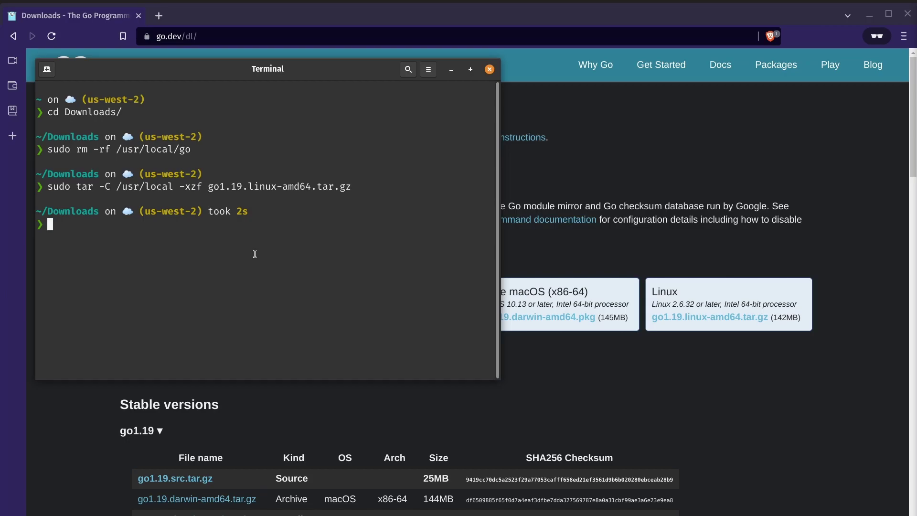
{"action": "type", "text": "export PATH=$PATH:/usr/local/go/bin"}
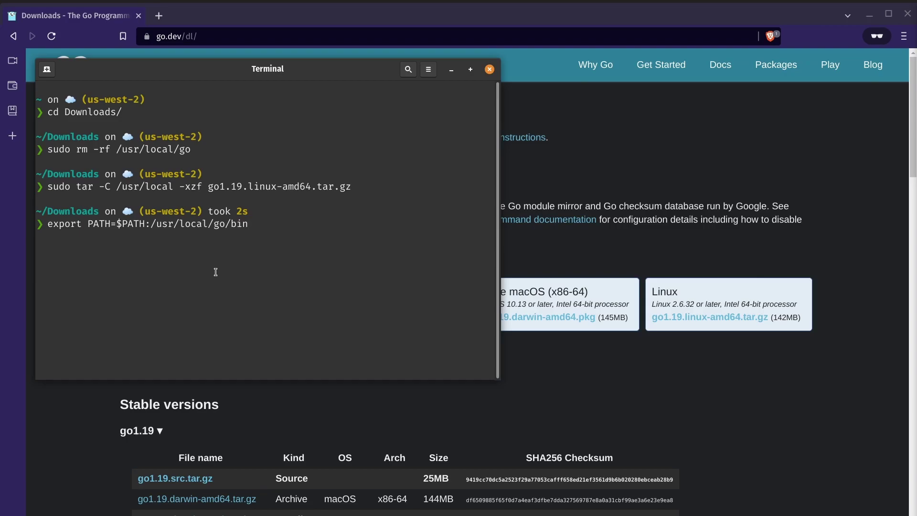
Add Go's bin folder to PATH, reload the shell profile, and check go version shows go1.19 linux/amd64
{"action": "key", "text": "Return"}
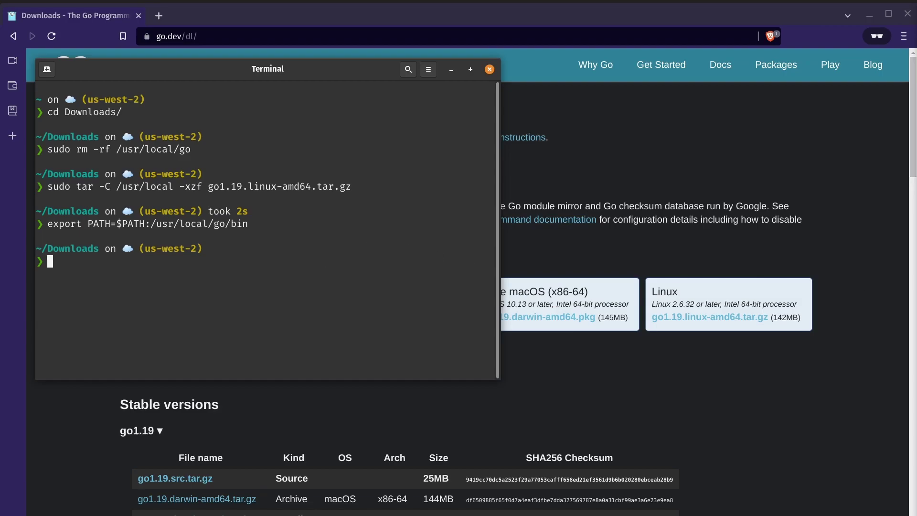
{"action": "type", "text": "source $HOME/.profile"}
{"action": "key", "text": "Return"}
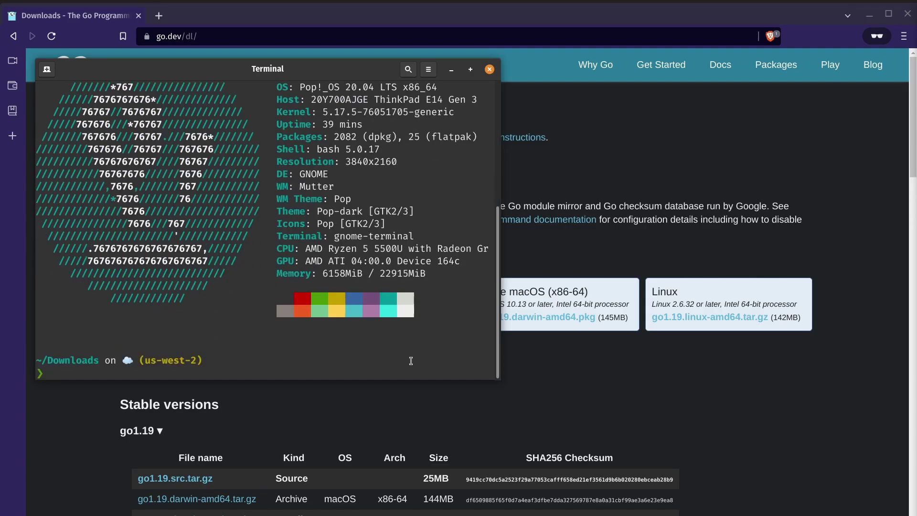
{"action": "type", "text": "go vers"}
{"action": "type", "text": "ion"}
{"action": "key", "text": "Return"}
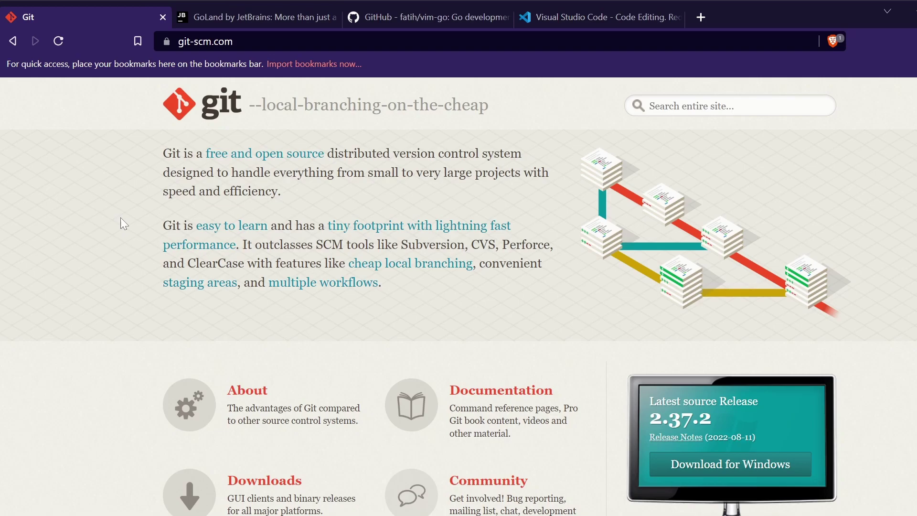
Browse the GoLand and vim-go GitHub pages, ending on the Visual Studio Code page
{"action": "left_click", "coordinate": [236, 15]}
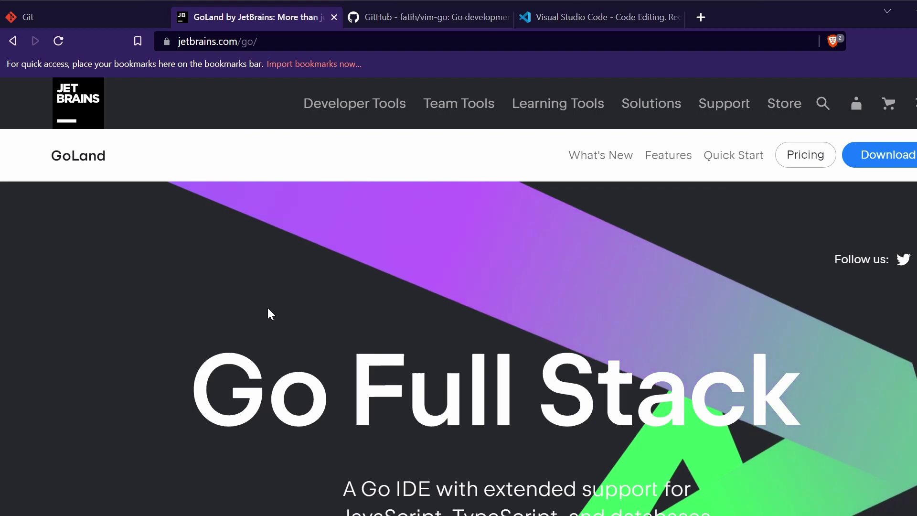
{"action": "key", "text": "ctrl+Tab"}
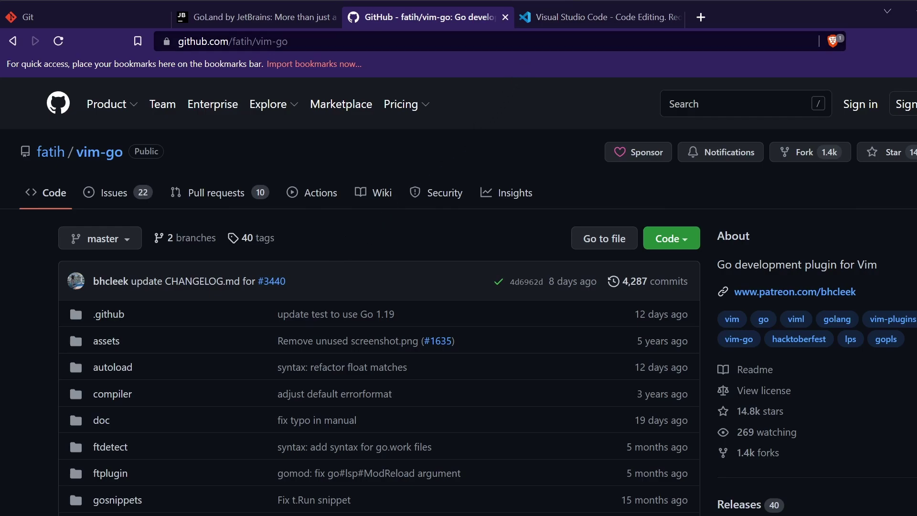
{"action": "left_click", "coordinate": [553, 18]}
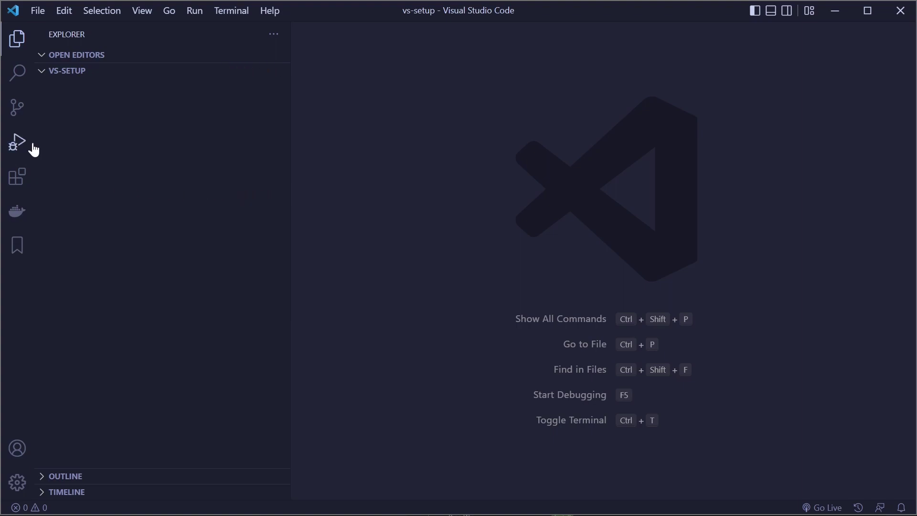
Search the Extensions view for Go and install the extension by Go Team at Google
{"action": "left_click", "coordinate": [17, 176]}
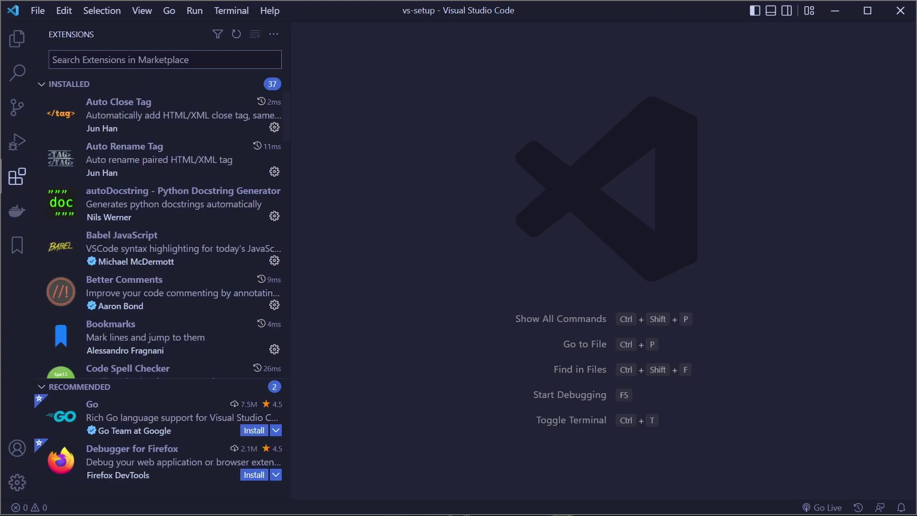
{"action": "type", "text": "Go"}
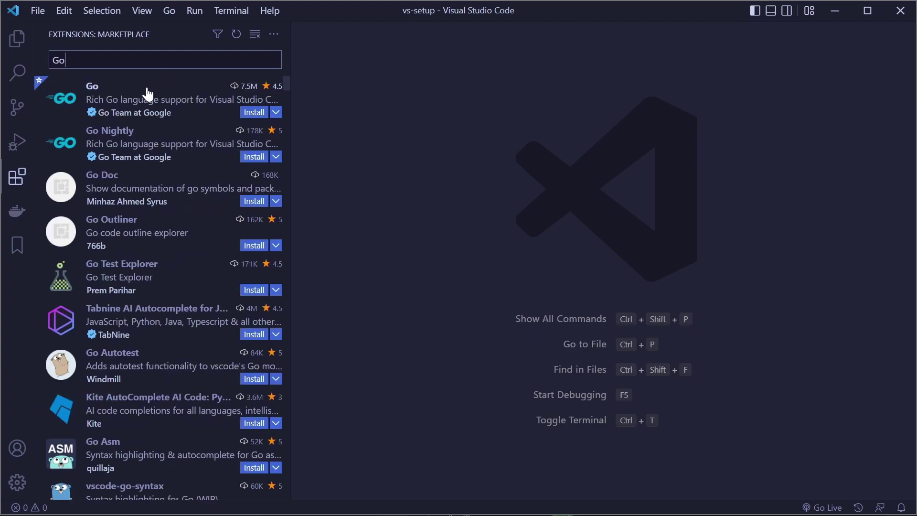
{"action": "mouse_move", "coordinate": [133, 104]}
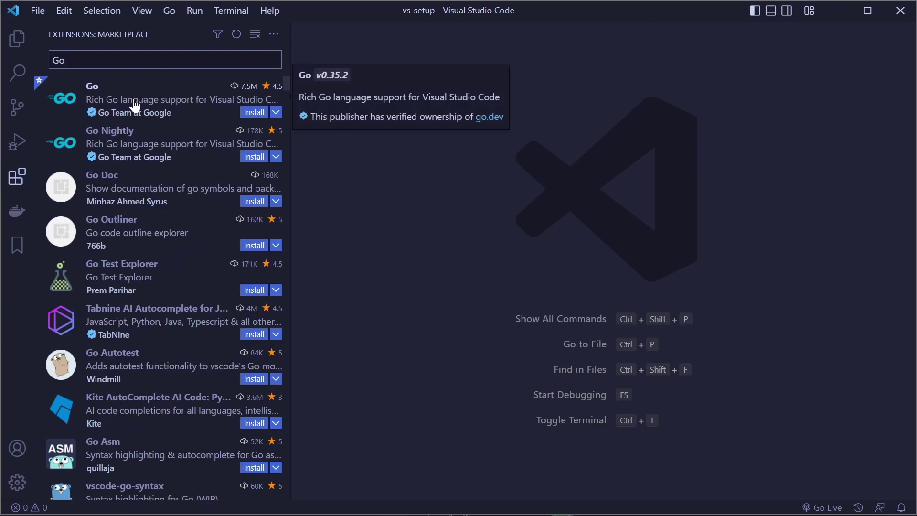
{"action": "left_click", "coordinate": [134, 105]}
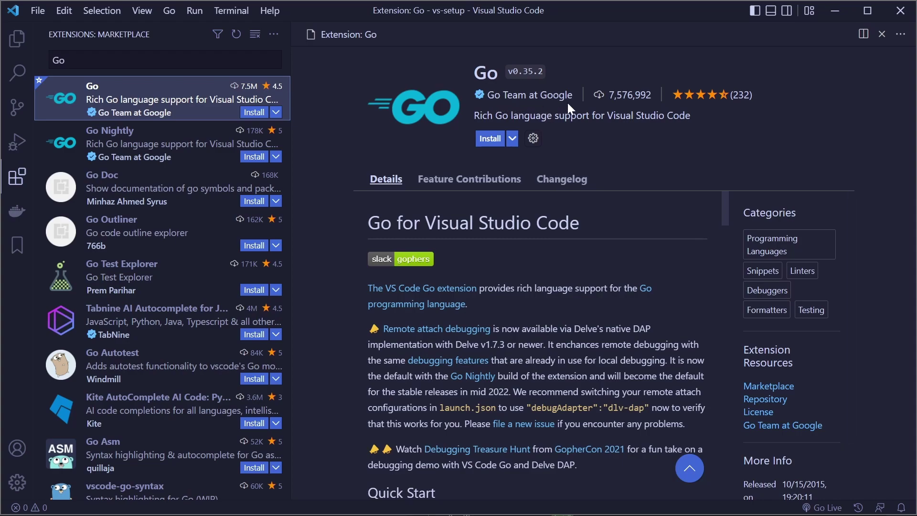
{"action": "left_click", "coordinate": [485, 142]}
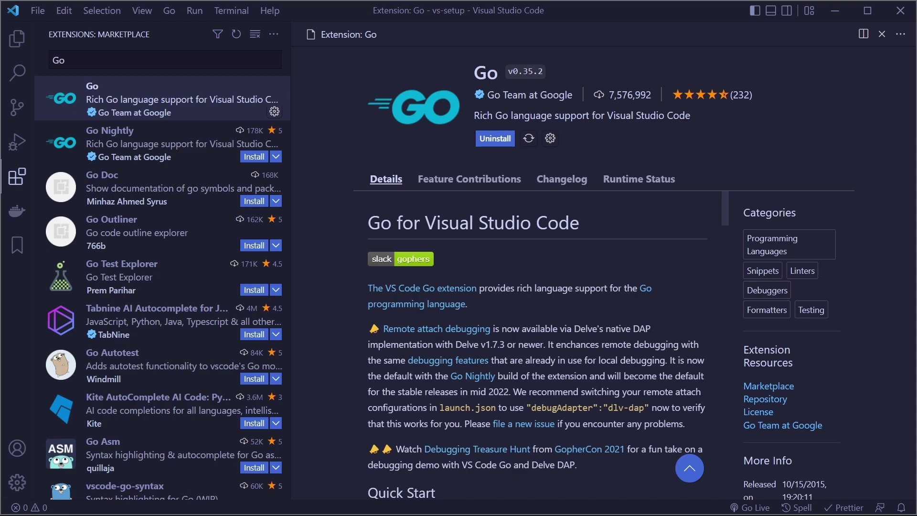
Run Go: Install/Update Tools from the Command Palette with all seven tools selected, including gopls and dlv
{"action": "left_click", "coordinate": [133, 9]}
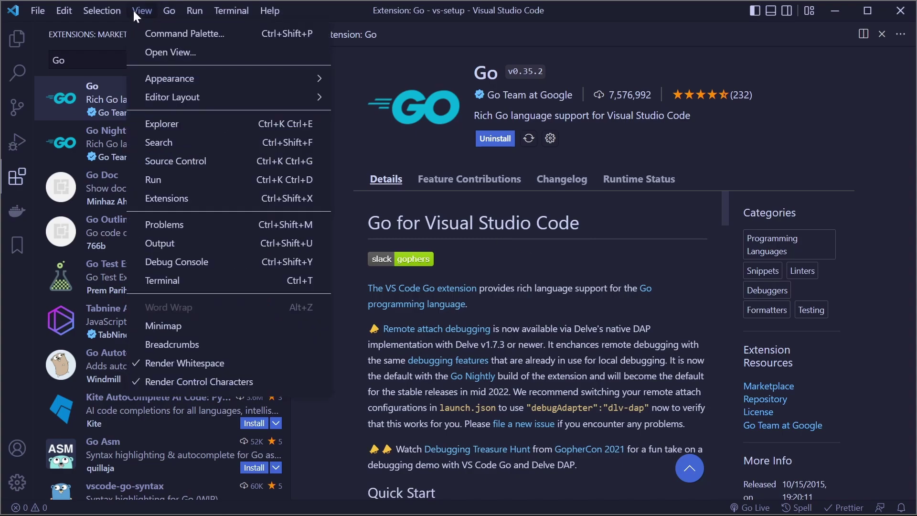
{"action": "left_click", "coordinate": [150, 30]}
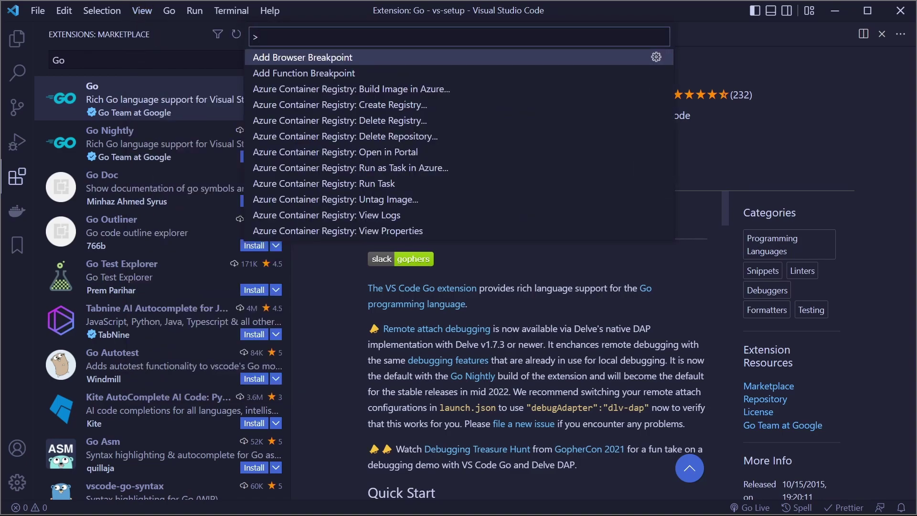
{"action": "left_click", "coordinate": [719, 173]}
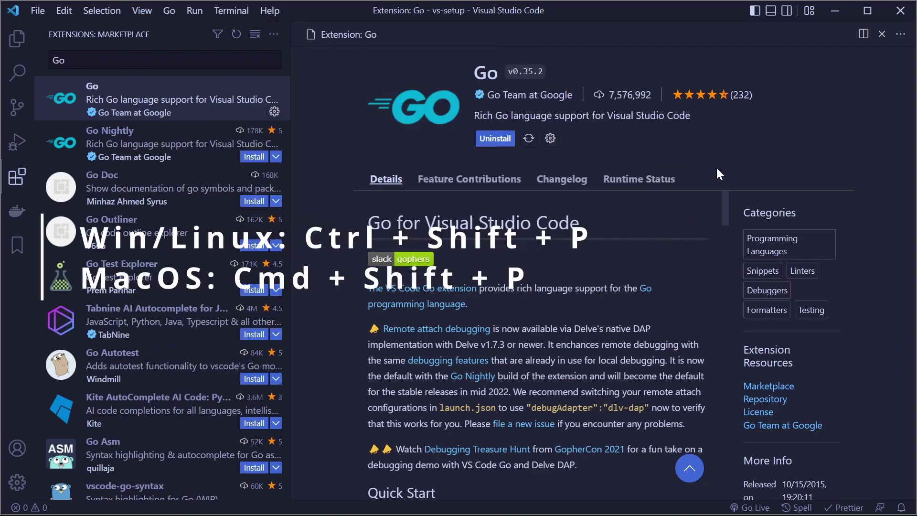
{"action": "key", "text": "ctrl+shift+p"}
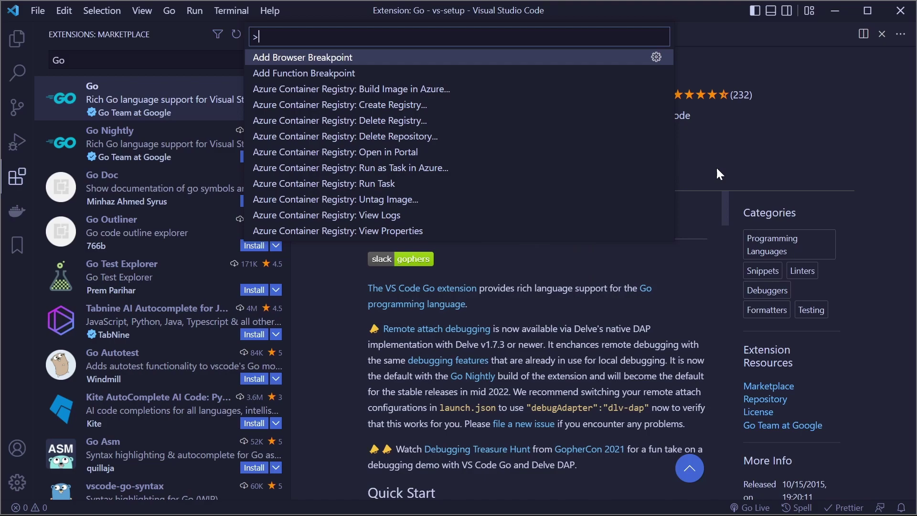
{"action": "type", "text": "Go ins"}
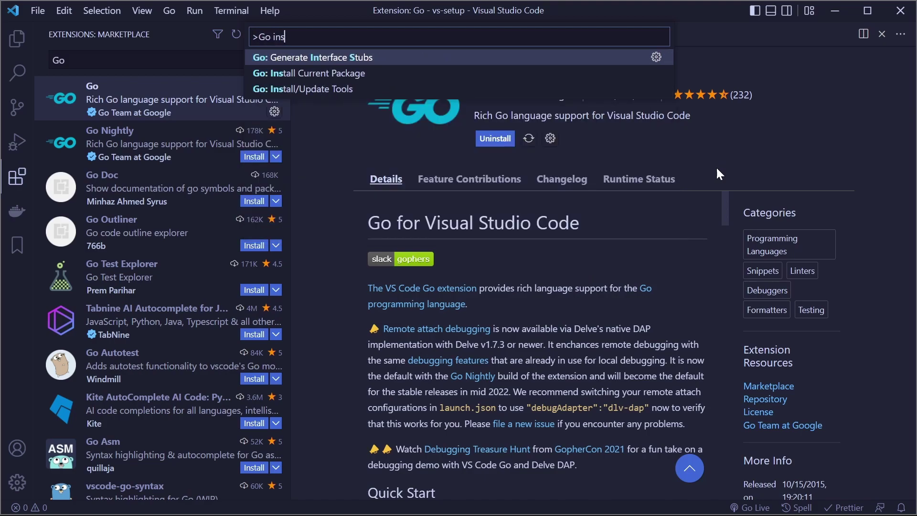
{"action": "type", "text": "tal"}
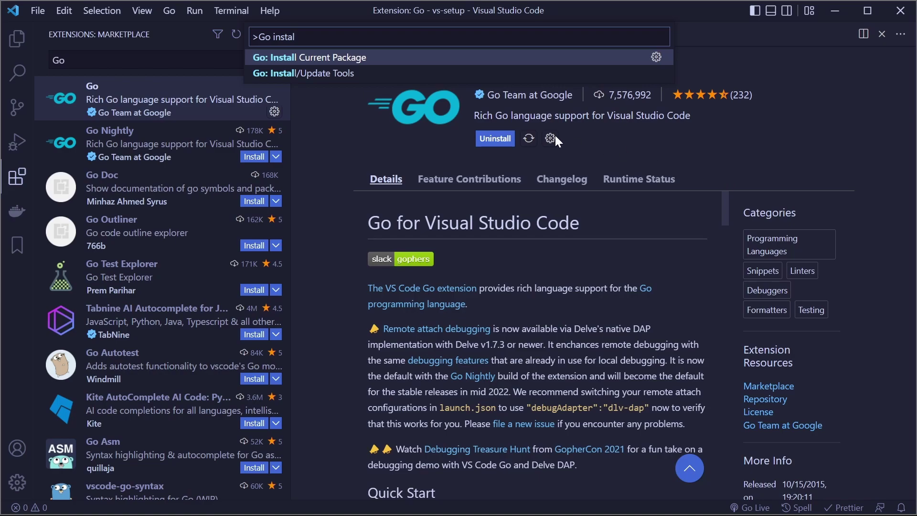
{"action": "left_click", "coordinate": [322, 75]}
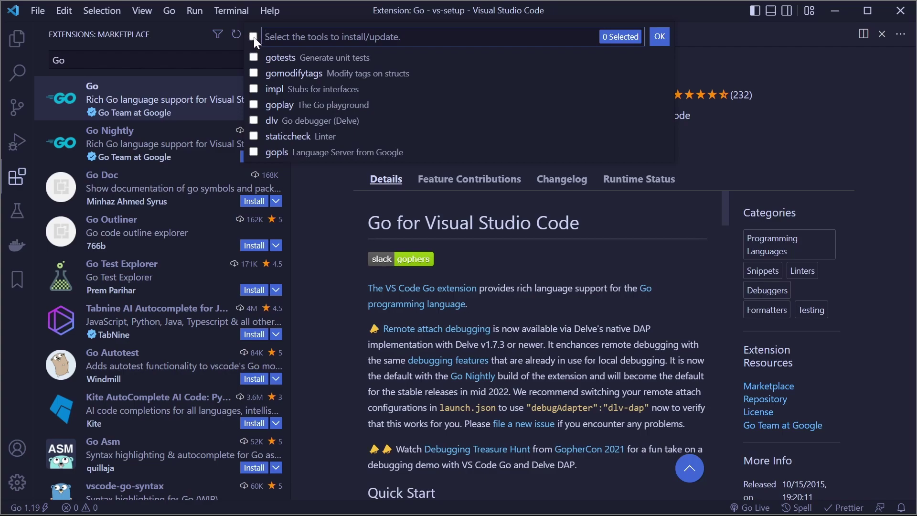
{"action": "left_click", "coordinate": [254, 36]}
{"action": "left_click", "coordinate": [660, 38]}
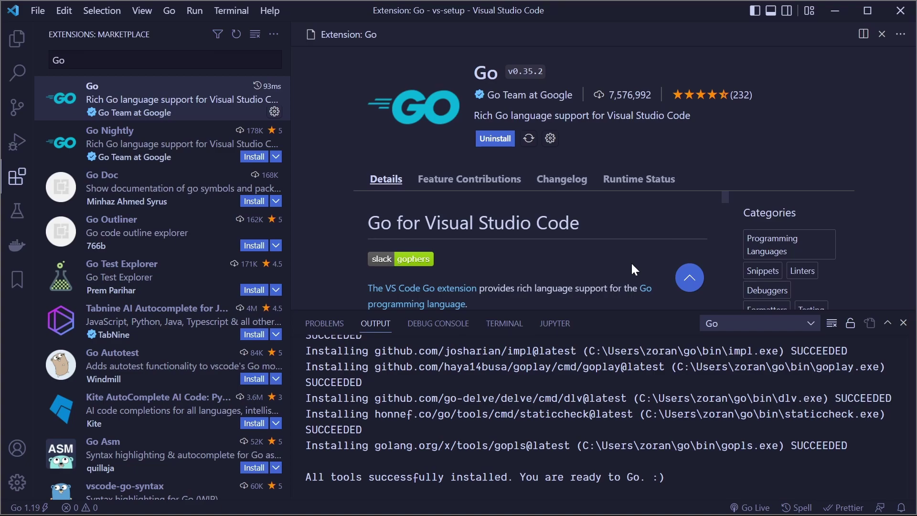
Create a new file named main.go in the project folder from the Explorer
{"action": "key", "text": "ctrl+shift+e"}
{"action": "left_click", "coordinate": [229, 86]}
{"action": "type", "text": "mai"}
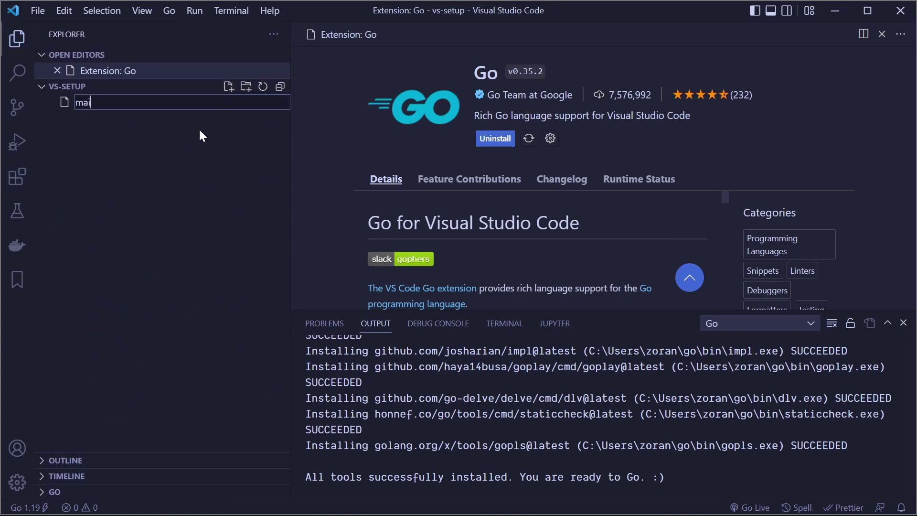
{"action": "type", "text": "n.go"}
{"action": "key", "text": "Return"}
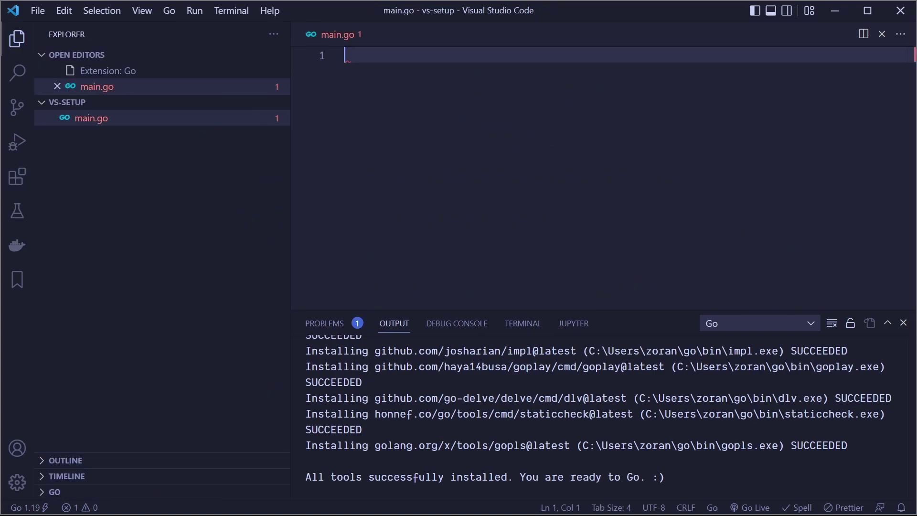
{"action": "type", "text": "pa"}
Write package main, import fmt and fmt.Println("Hello World!") in main, save, and open the terminal
{"action": "key", "text": "Down"}
{"action": "key", "text": "Down"}
{"action": "key", "text": "Return"}
{"action": "key", "text": "Return"}
{"action": "key", "text": "Return"}
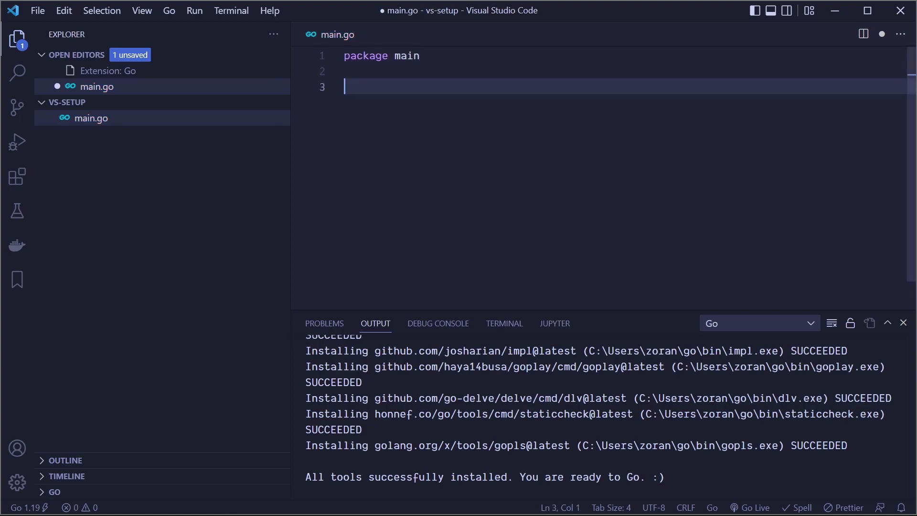
{"action": "type", "text": "import \"fmt\""}
{"action": "key", "text": "Return"}
{"action": "key", "text": "Return"}
{"action": "type", "text": "fun"}
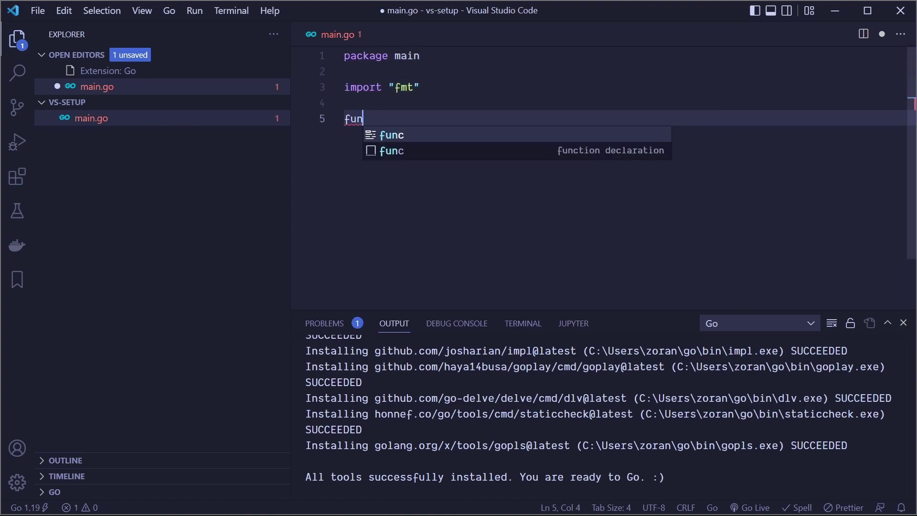
{"action": "type", "text": "c main() {"}
{"action": "key", "text": "Return"}
{"action": "type", "text": "fmt."}
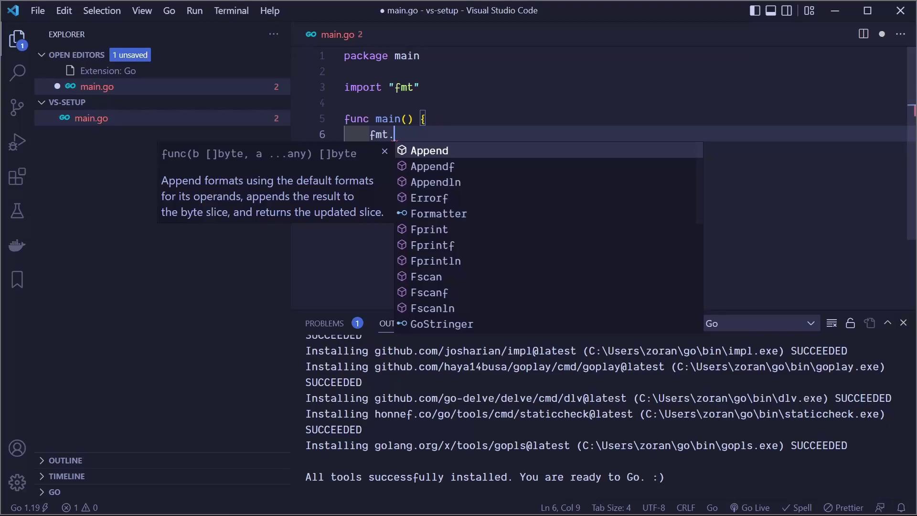
{"action": "type", "text": "Println(\"Hello World"}
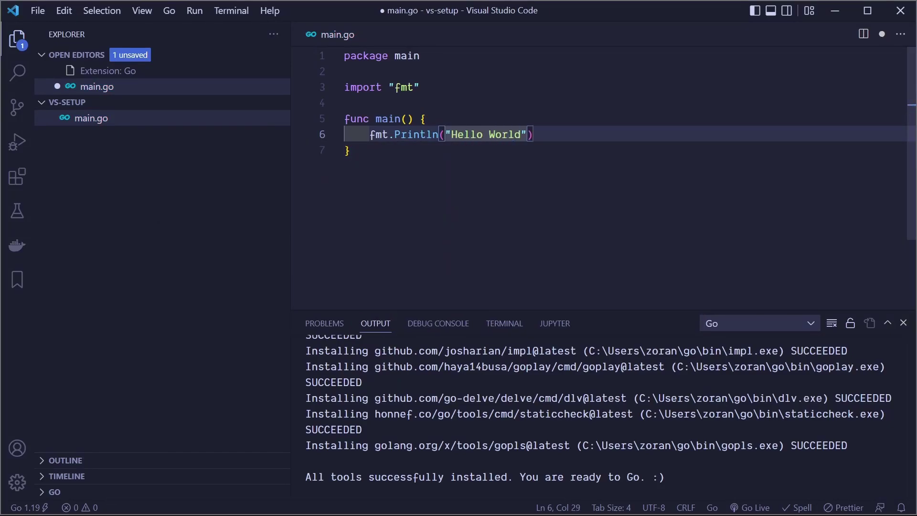
{"action": "type", "text": "~"}
{"action": "key", "text": "BackSpace"}
{"action": "type", "text": "!"}
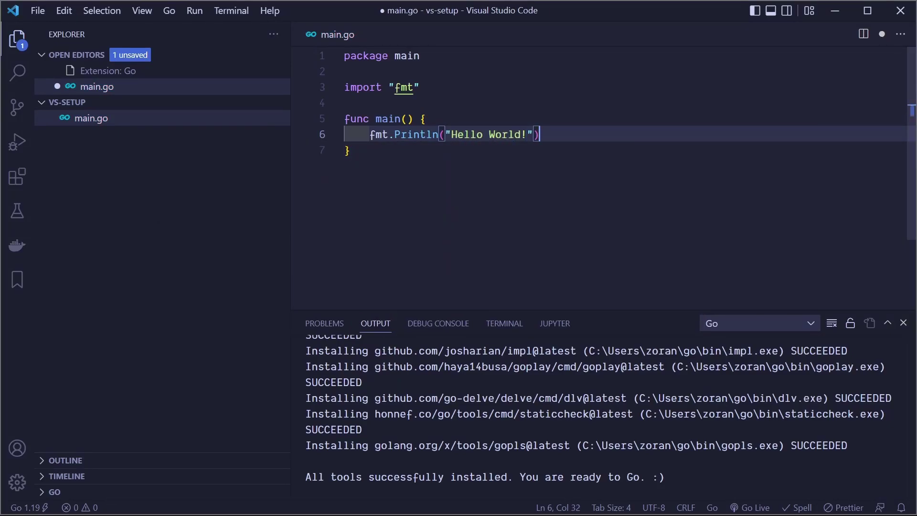
{"action": "key", "text": "Down"}
{"action": "key", "text": "Return"}
{"action": "key", "text": "ctrl+s"}
{"action": "key", "text": "ctrl+grave"}
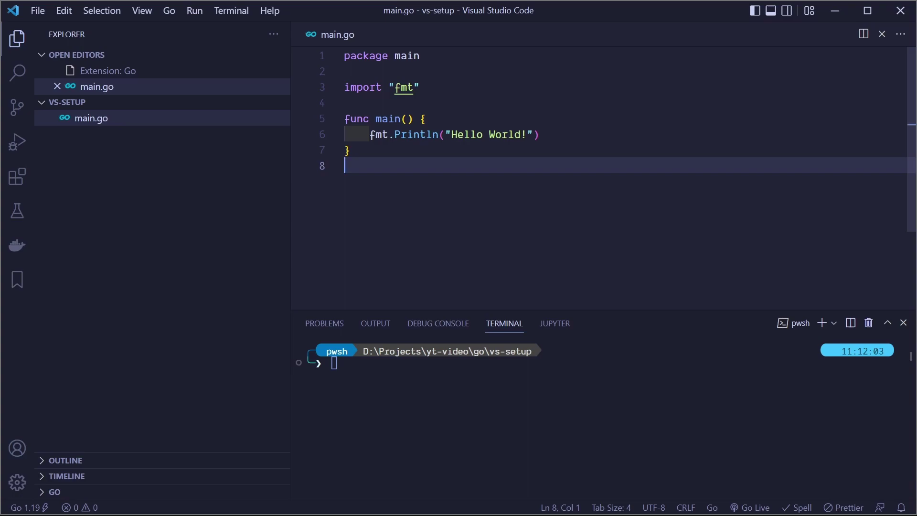
Execute `go run main.go` in the terminal to print Hello World!, then return focus to the code
{"action": "key", "text": "ctrl+grave"}
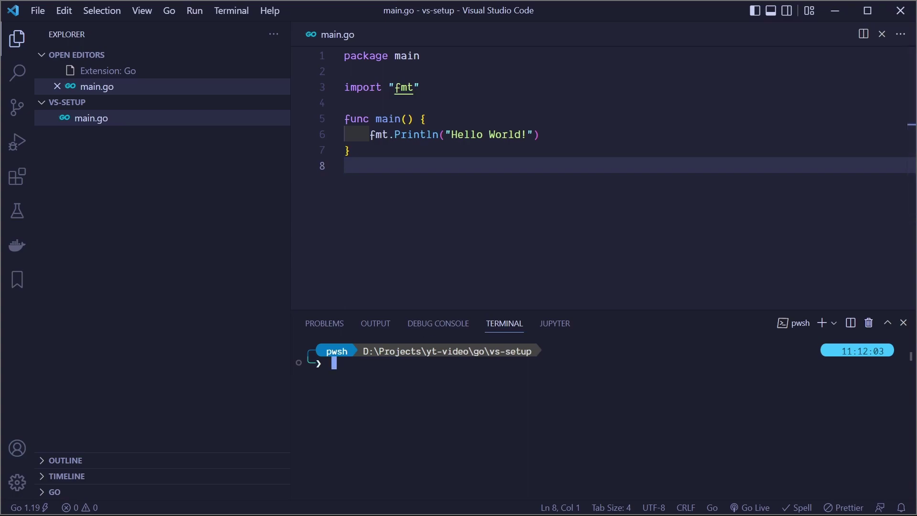
{"action": "type", "text": "go run "}
{"action": "type", "text": "main.go"}
{"action": "key", "text": "Return"}
{"action": "left_click_drag", "start_coordinate": [373, 377], "coordinate": [304, 376]}
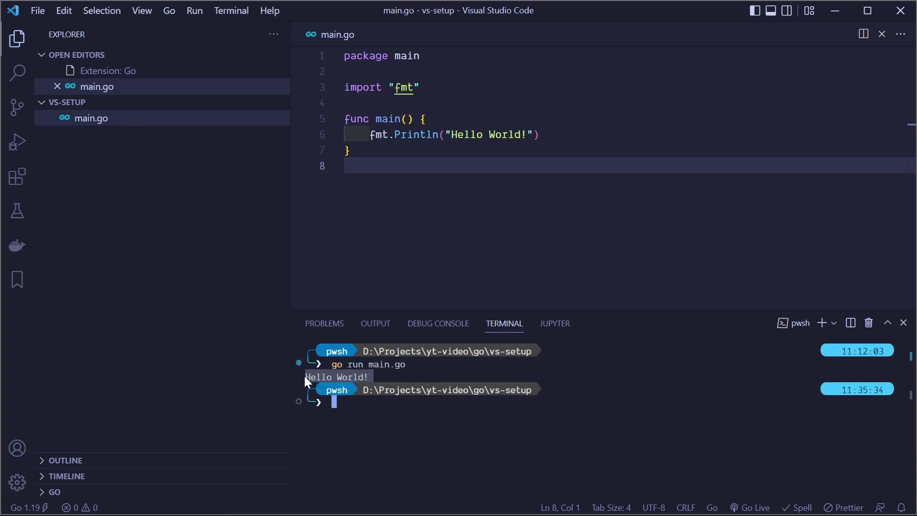
{"action": "key", "text": "ctrl+1"}
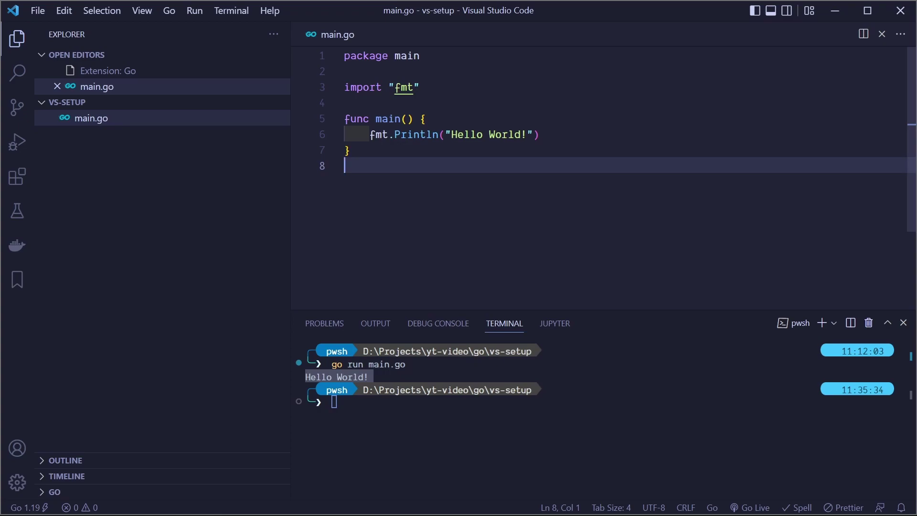